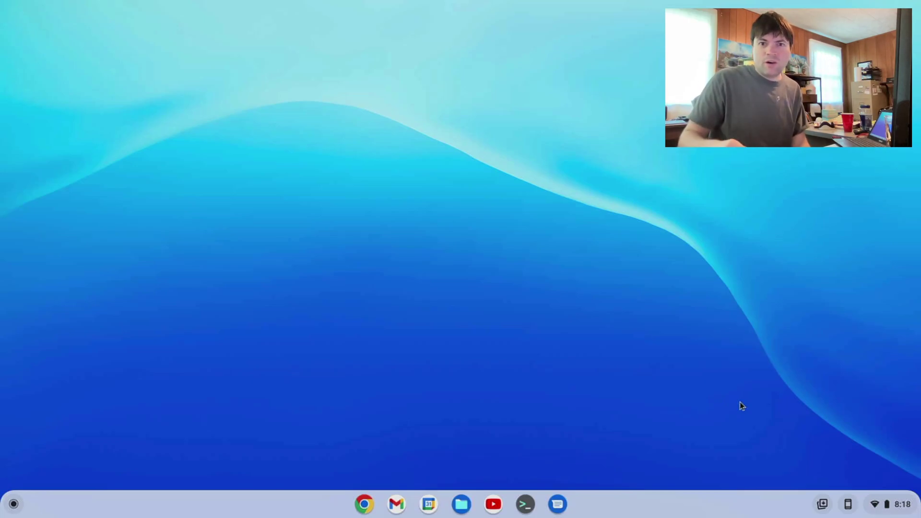
Open Settings' Security and Privacy > Lock screen page, confirming with the account password.
{"action": "left_click", "coordinate": [895, 506]}
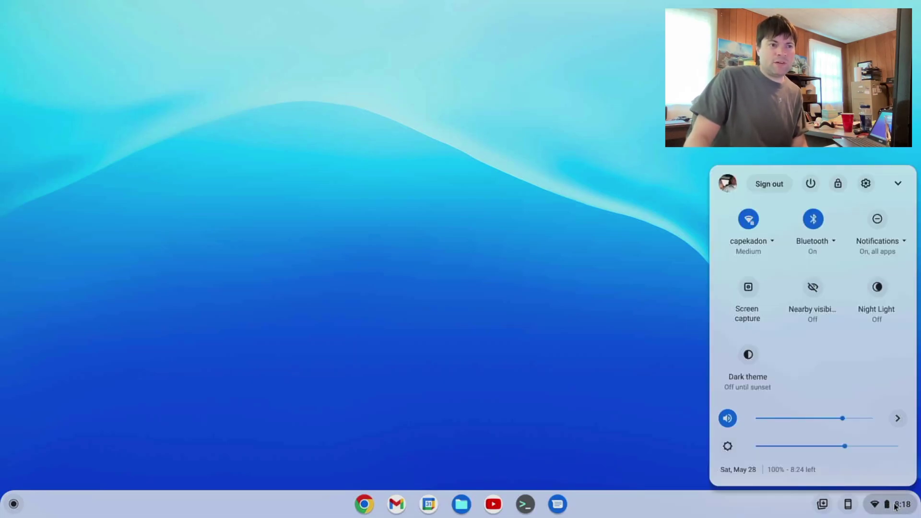
{"action": "left_click", "coordinate": [867, 184]}
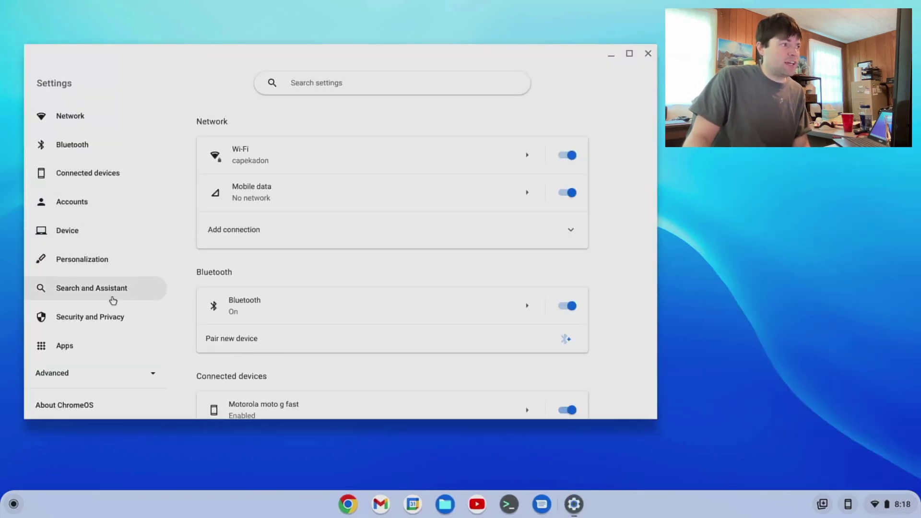
{"action": "left_click", "coordinate": [102, 326]}
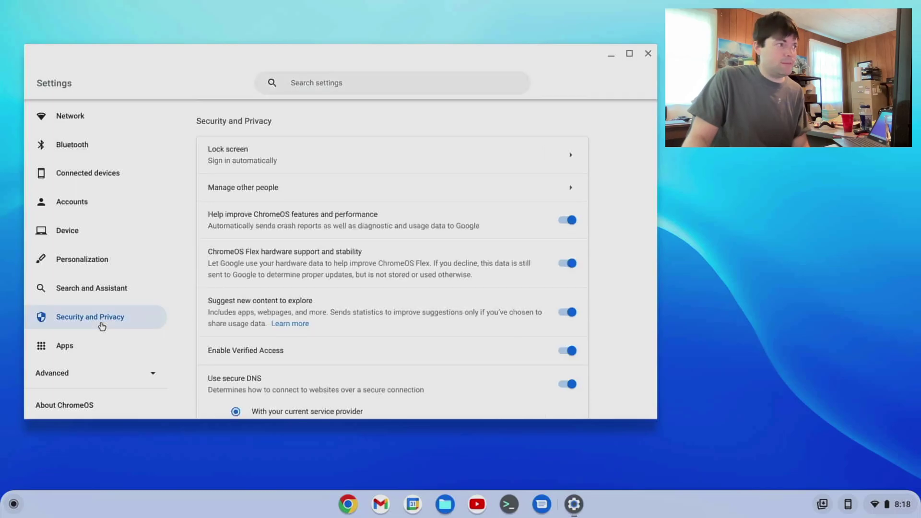
{"action": "left_click", "coordinate": [238, 165]}
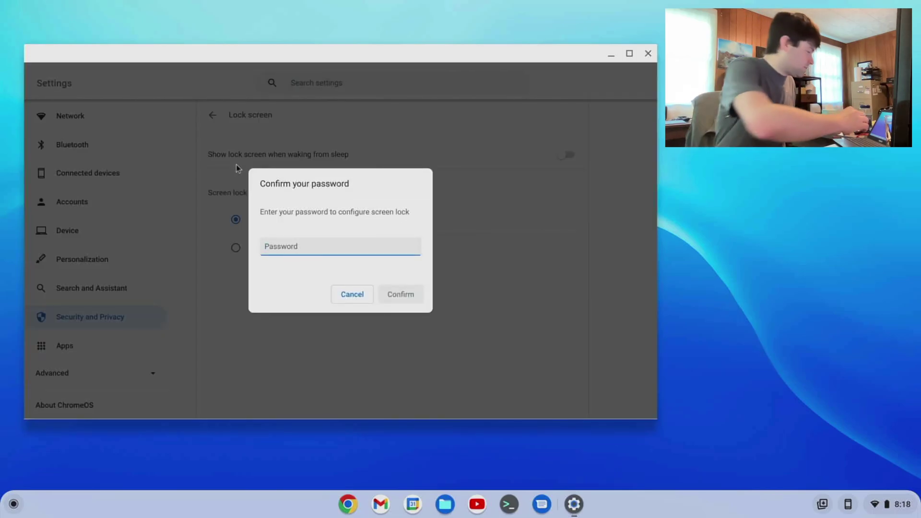
{"action": "type", "text": "****"}
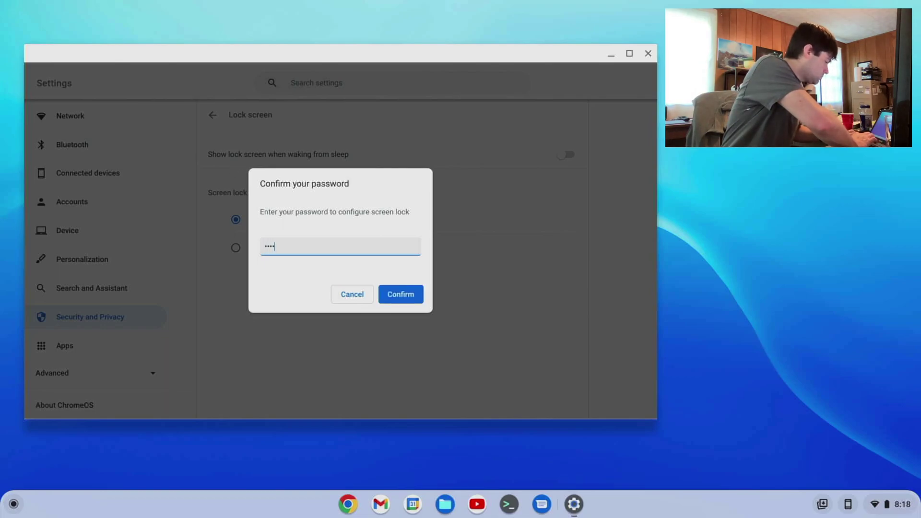
{"action": "type", "text": "*****"}
{"action": "key", "text": "Return"}
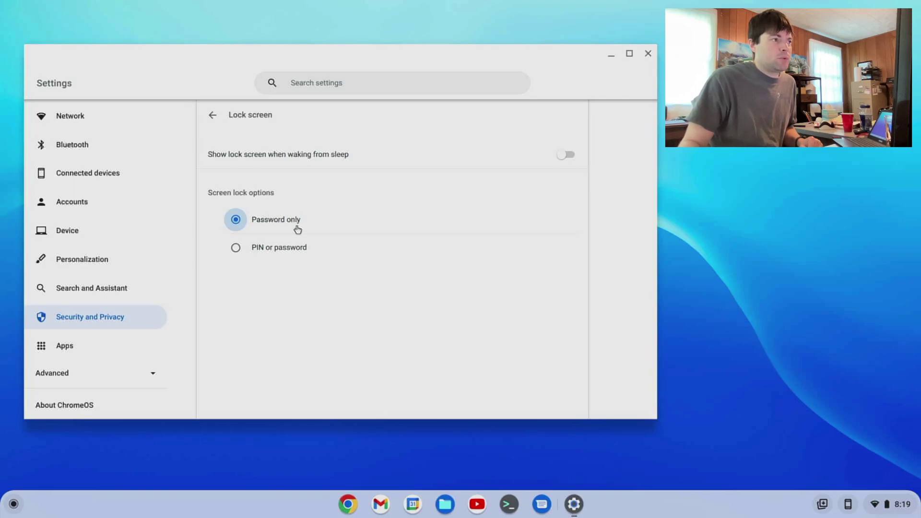
Switch screen lock to 'PIN or password' and set and confirm a six-digit PIN.
{"action": "left_click", "coordinate": [288, 249]}
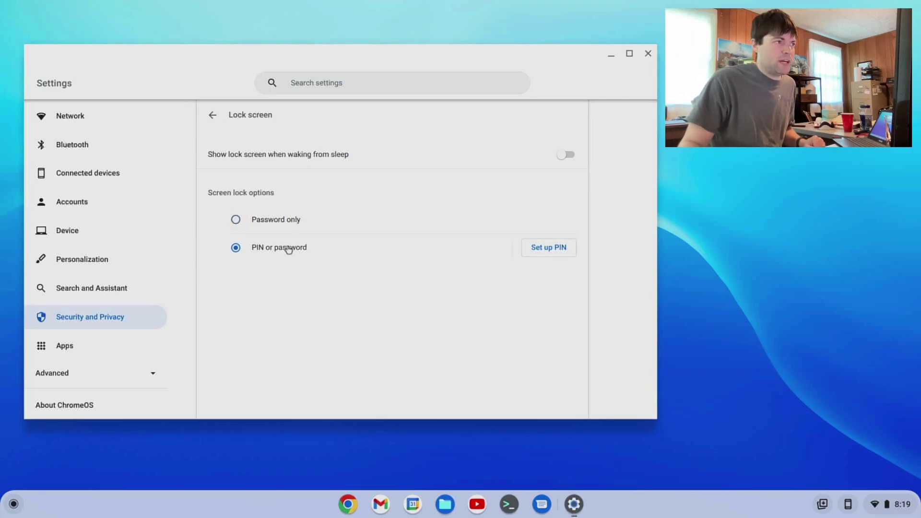
{"action": "left_click", "coordinate": [553, 249]}
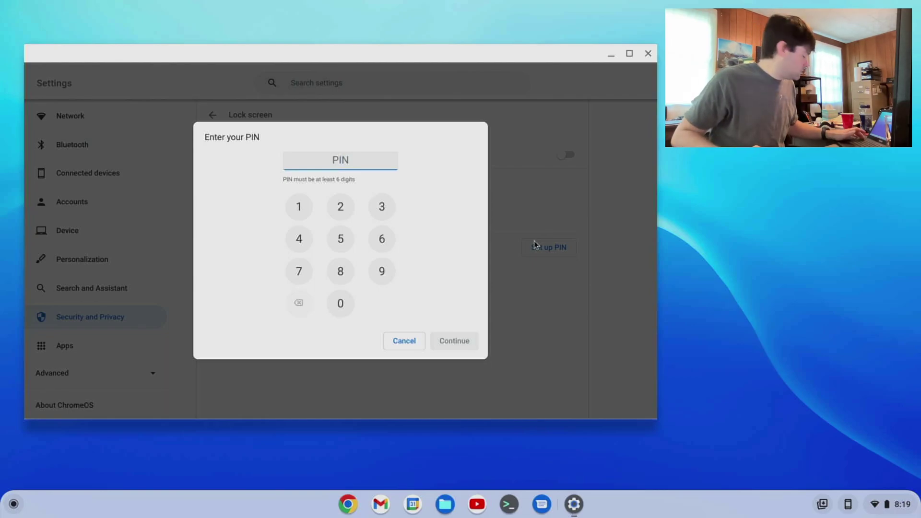
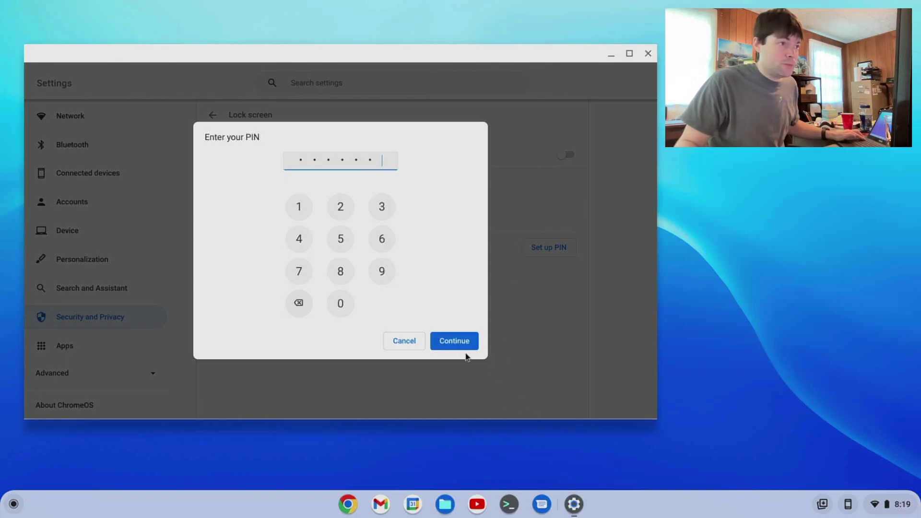
{"action": "left_click", "coordinate": [459, 340]}
{"action": "type", "text": "1"}
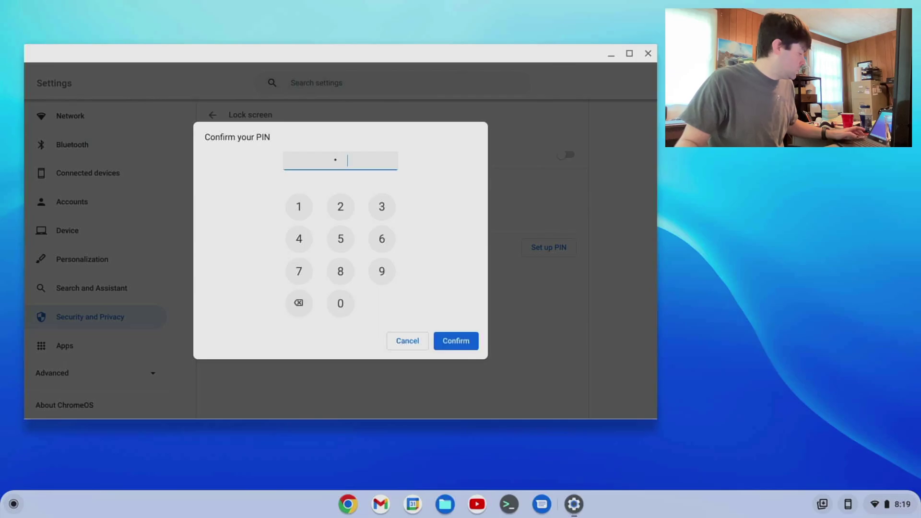
{"action": "type", "text": "1"}
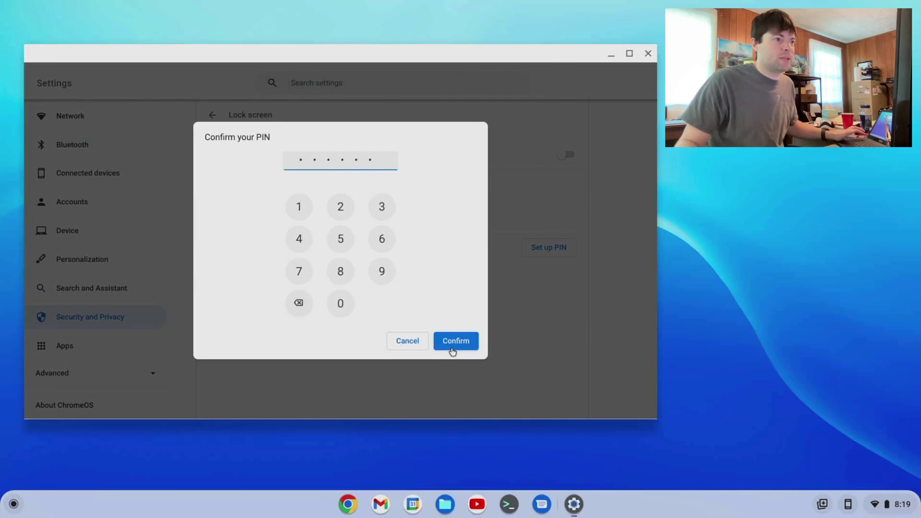
{"action": "left_click", "coordinate": [452, 353]}
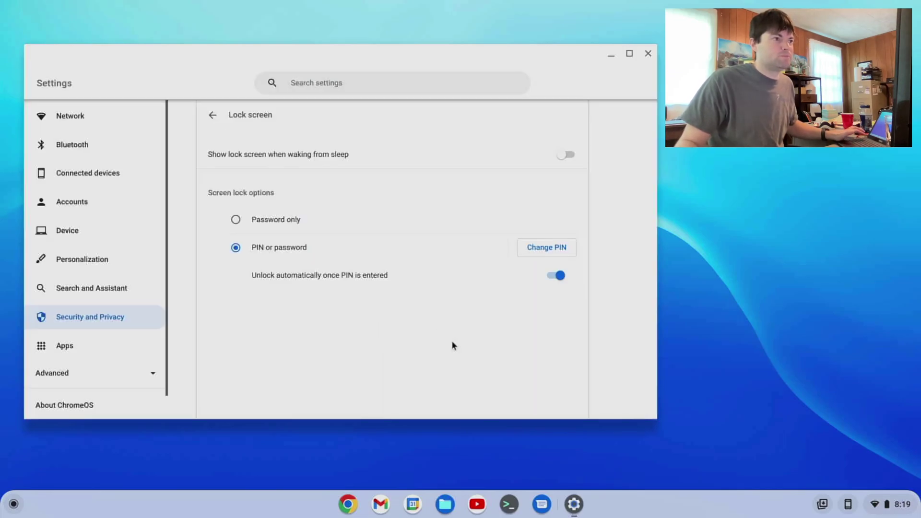
Close the Settings window and raise the speaker volume with Quick Settings open.
{"action": "left_click", "coordinate": [647, 54]}
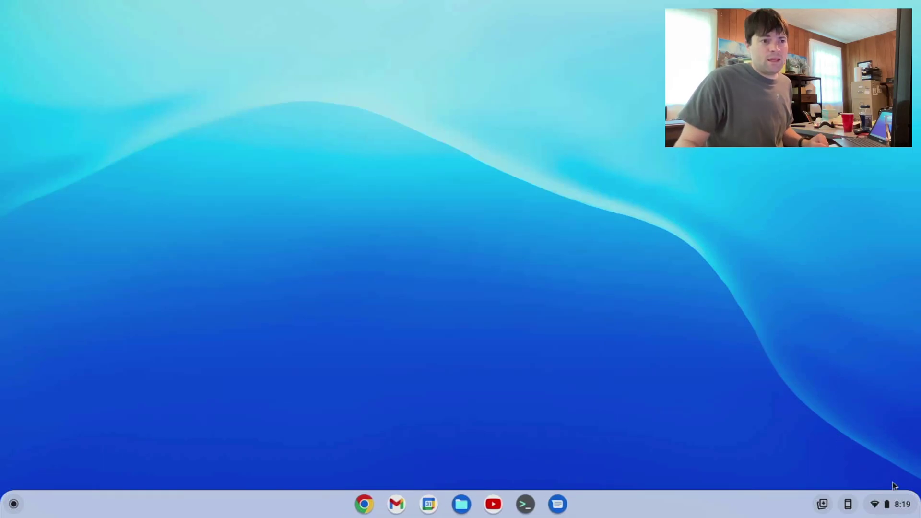
{"action": "left_click", "coordinate": [903, 507]}
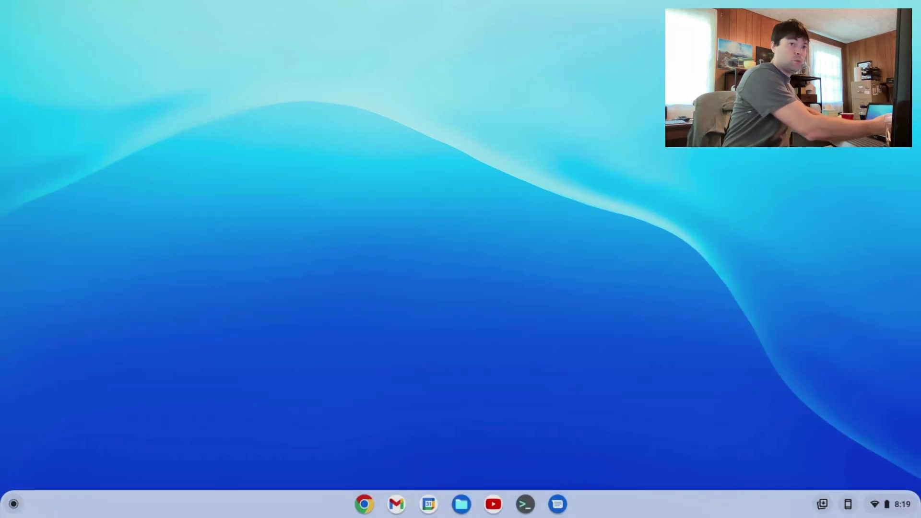
{"action": "key", "text": "XF86AudioRaiseVolume"}
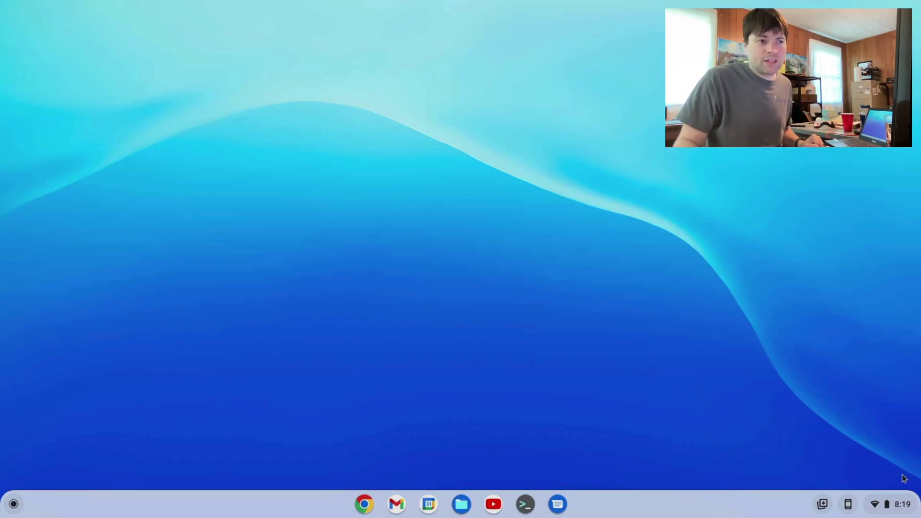
Reopen and dismiss Quick Settings, then raise the speaker volume twice more.
{"action": "left_click", "coordinate": [904, 506]}
{"action": "left_click", "coordinate": [515, 279]}
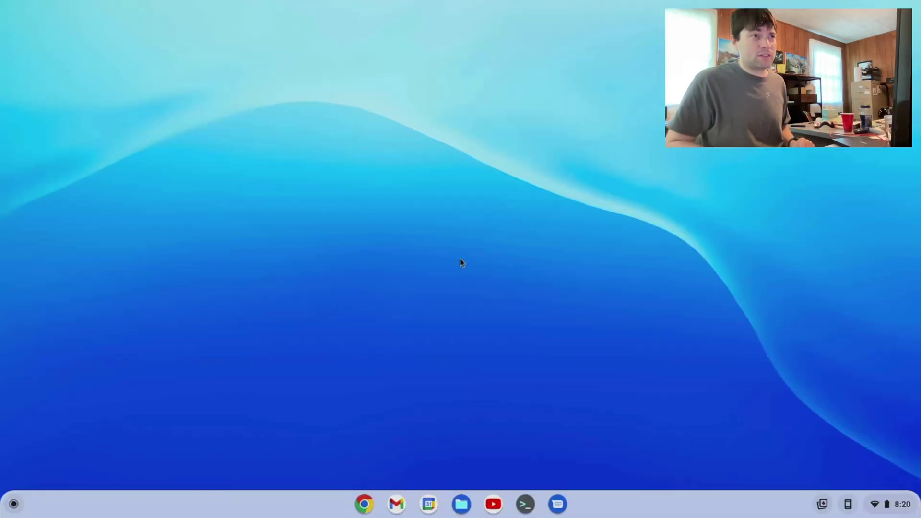
{"action": "key", "text": "XF86AudioRaiseVolume"}
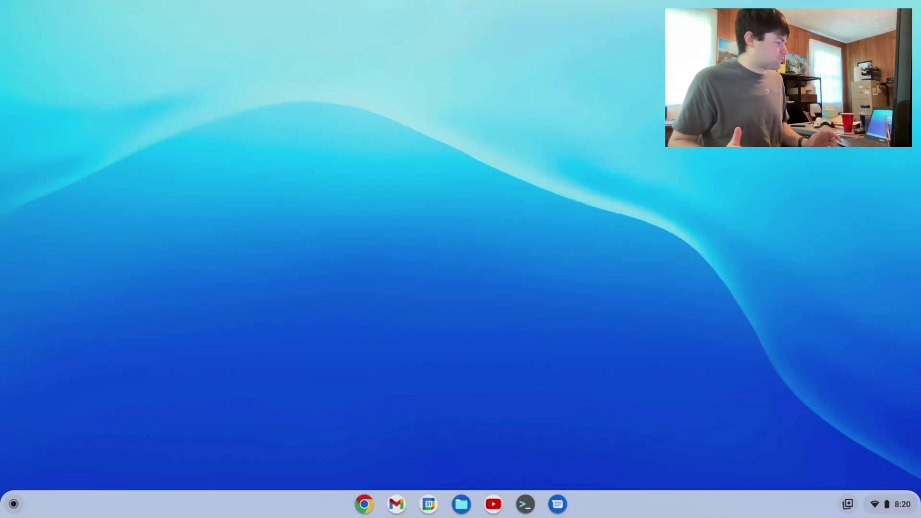
{"action": "key", "text": "XF86AudioRaiseVolume"}
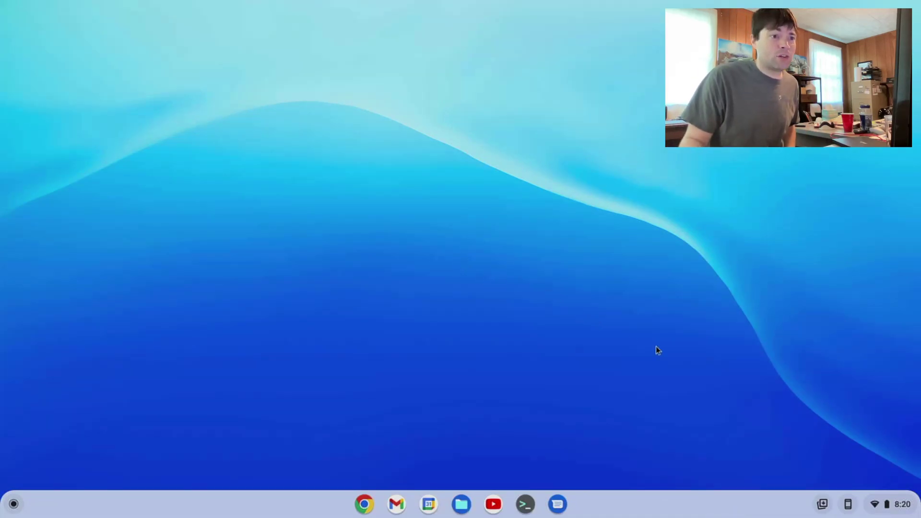
{"action": "key", "text": "XF86AudioRaiseVolume"}
{"action": "left_click", "coordinate": [876, 506]}
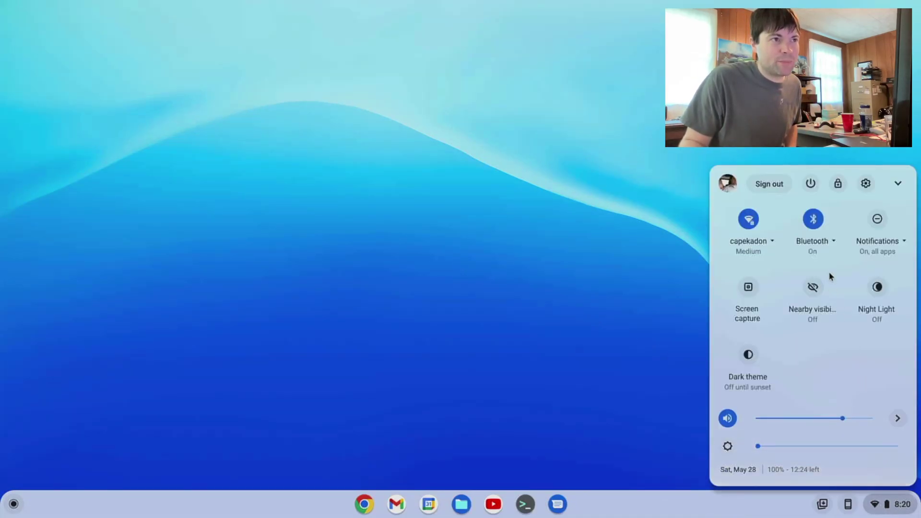
{"action": "left_click", "coordinate": [838, 185]}
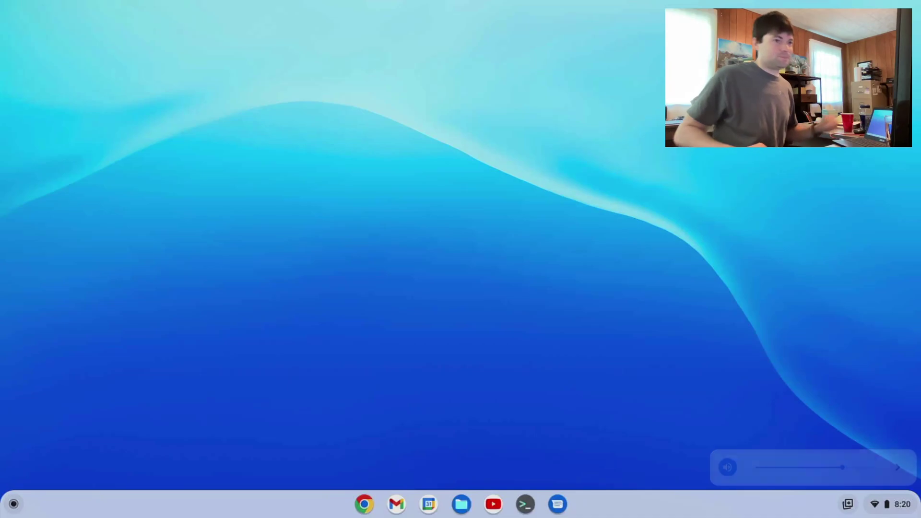
{"action": "key", "text": "XF86AudioRaiseVolume"}
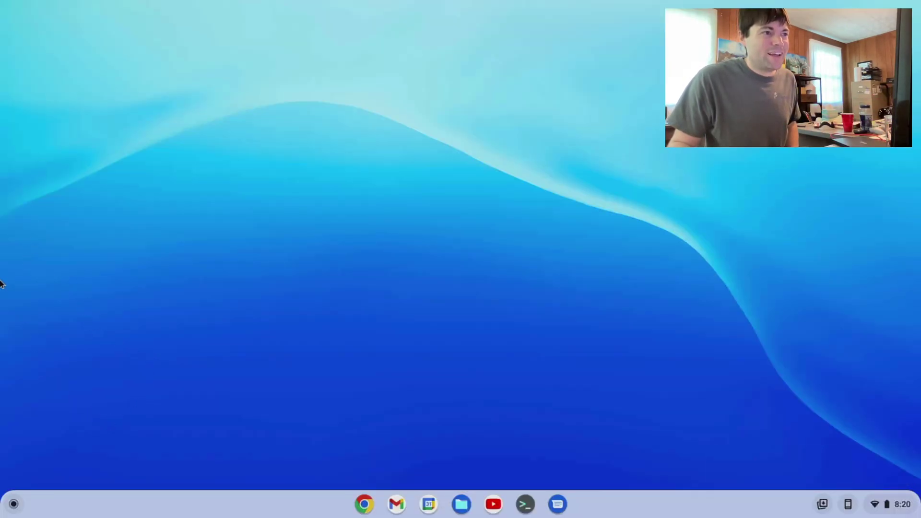
{"action": "key", "text": "XF86AudioRaiseVolume"}
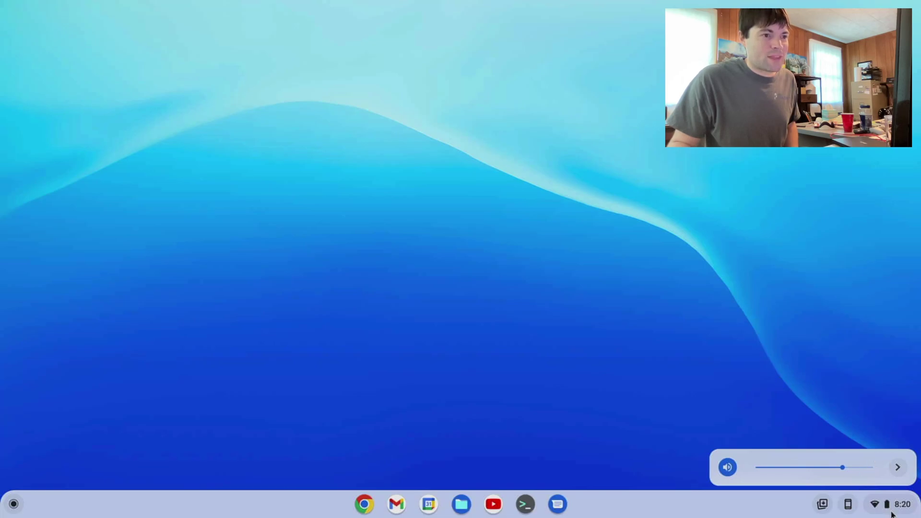
Open the Quick Settings panel from the status tray.
{"action": "left_click", "coordinate": [892, 512]}
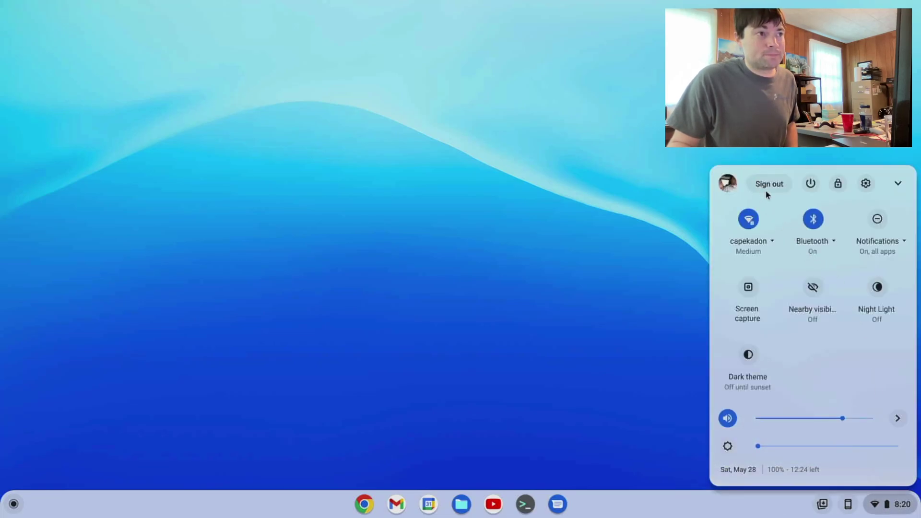